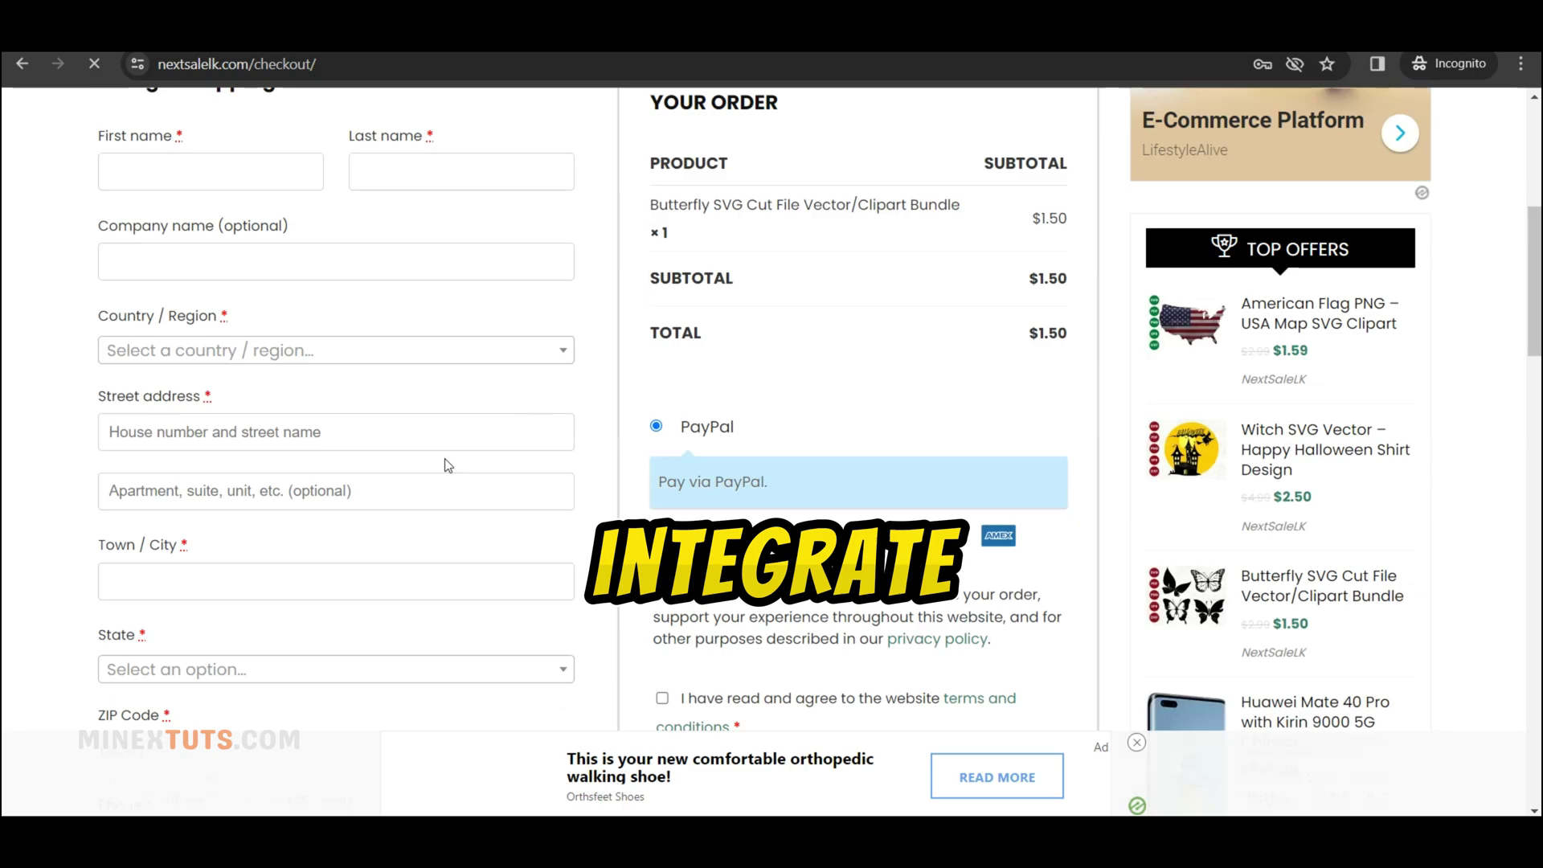
scroll(998, 343, down, 2)
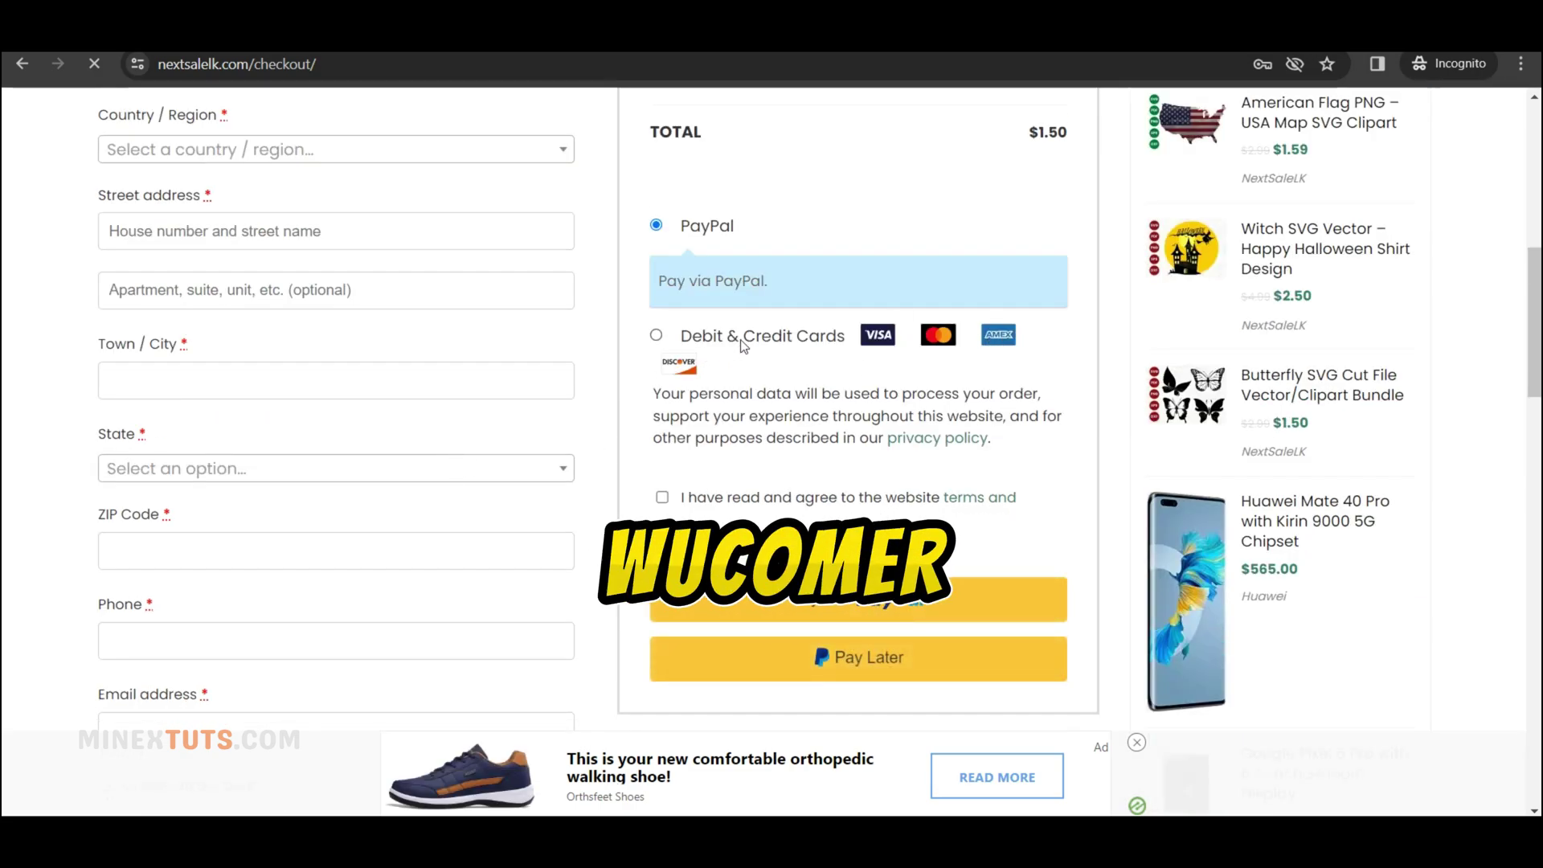
- Select Debit & Credit Cards at checkout and try the Card number and Expiry fields
click(656, 337)
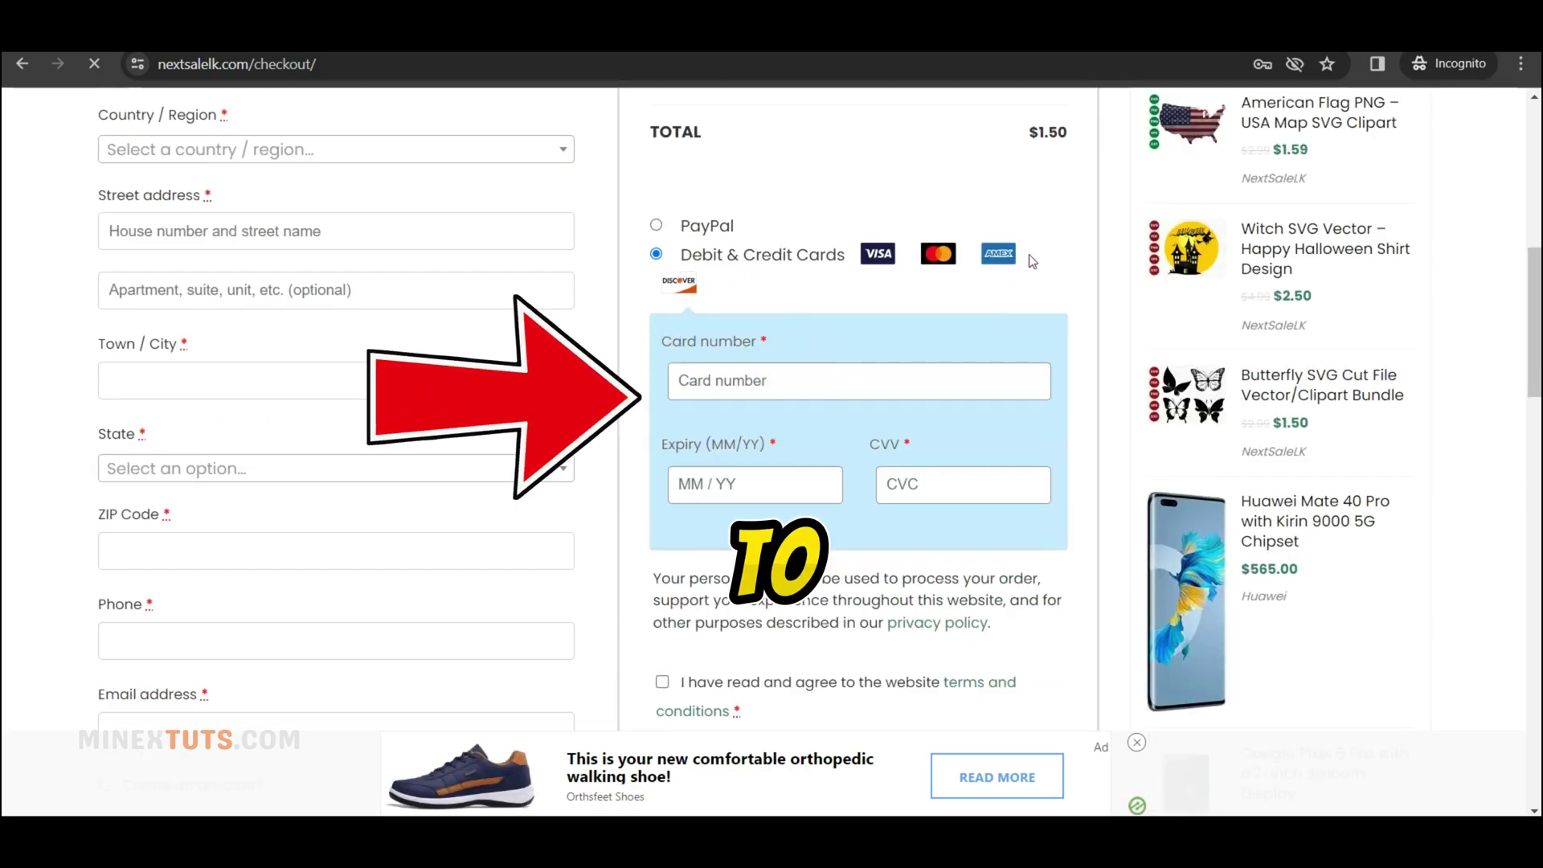
click(759, 383)
click(766, 484)
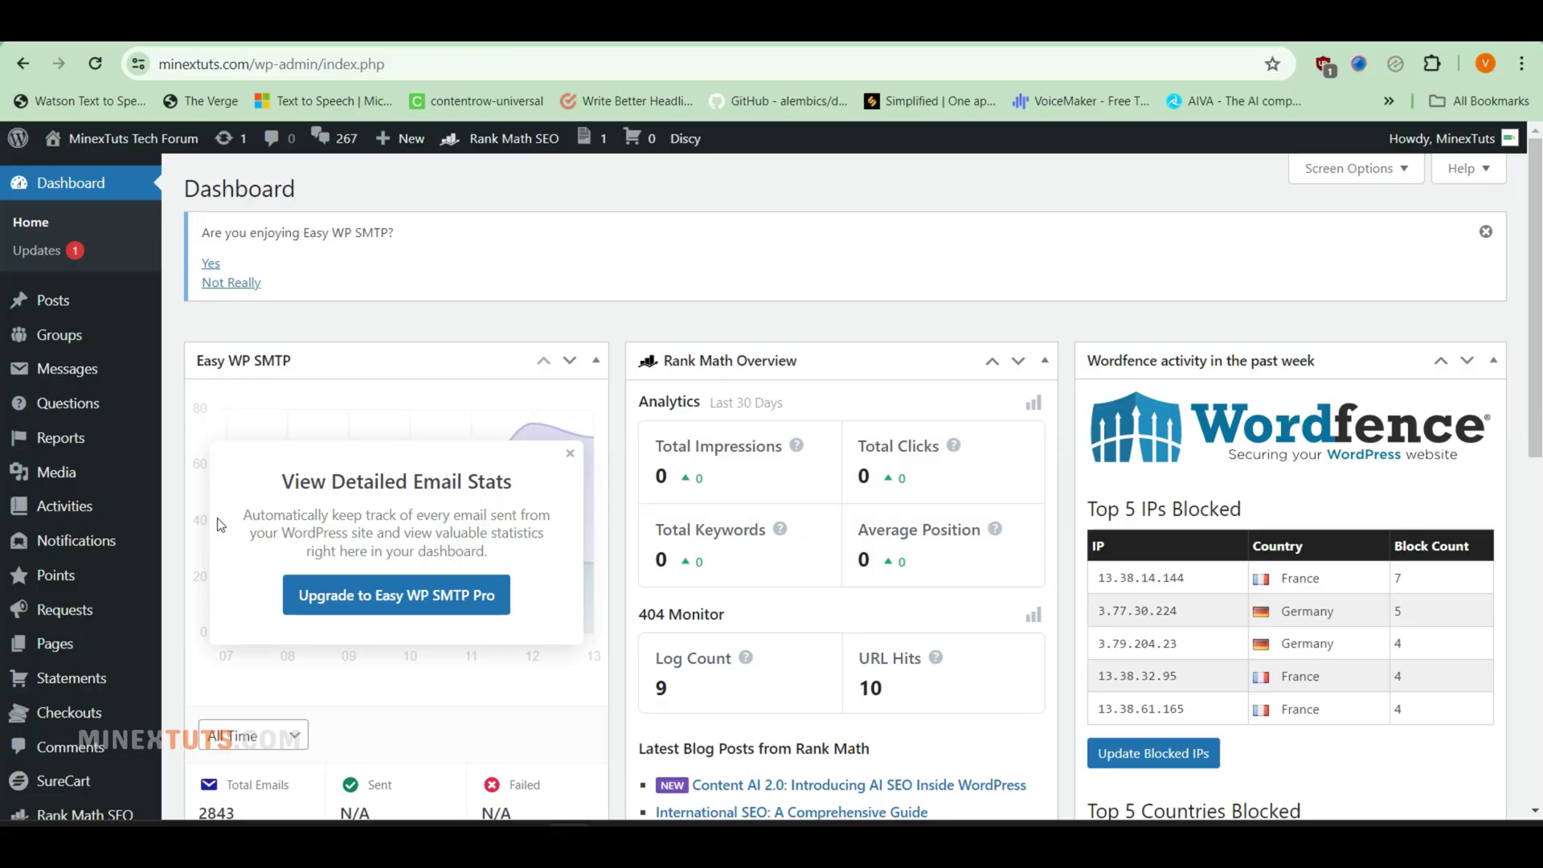
scroll(217, 525, down, 2)
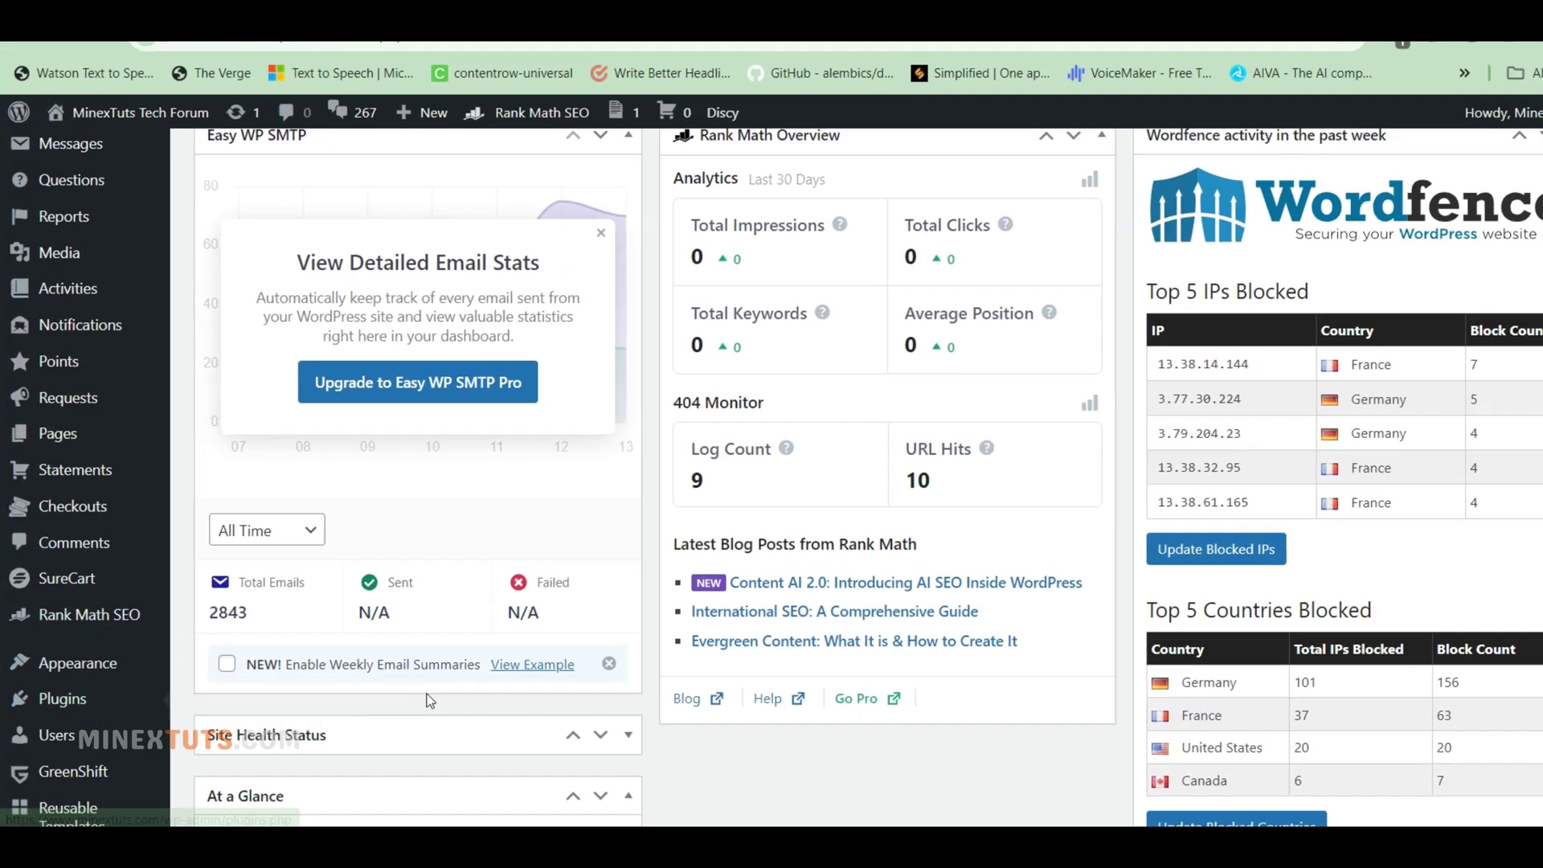
- Go to Plugins > Add New and focus the Search plugins box
click(425, 699)
click(320, 282)
click(1251, 358)
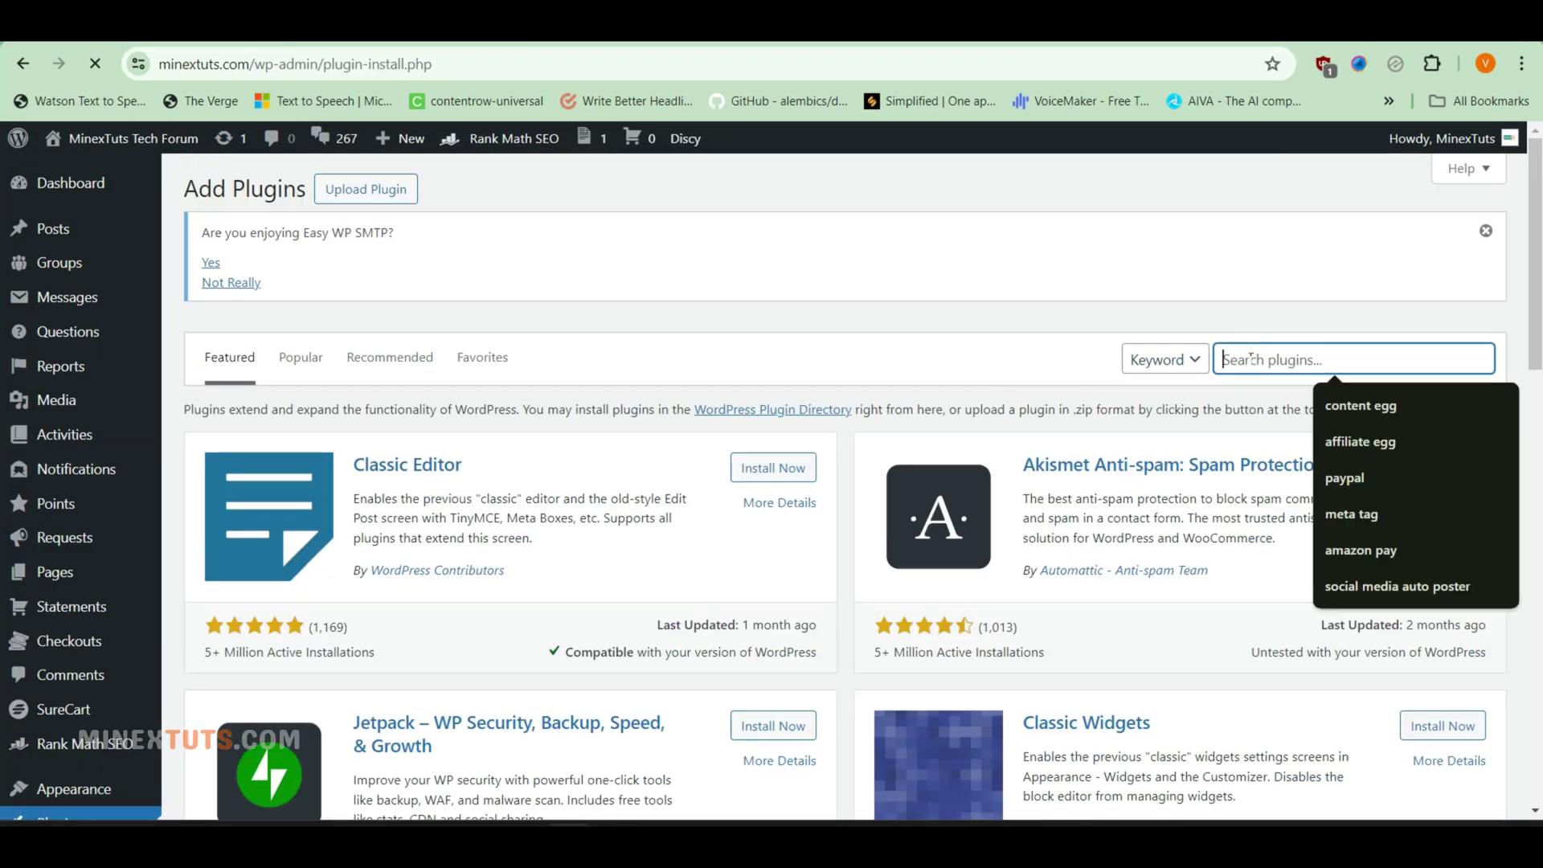
text(paypal)
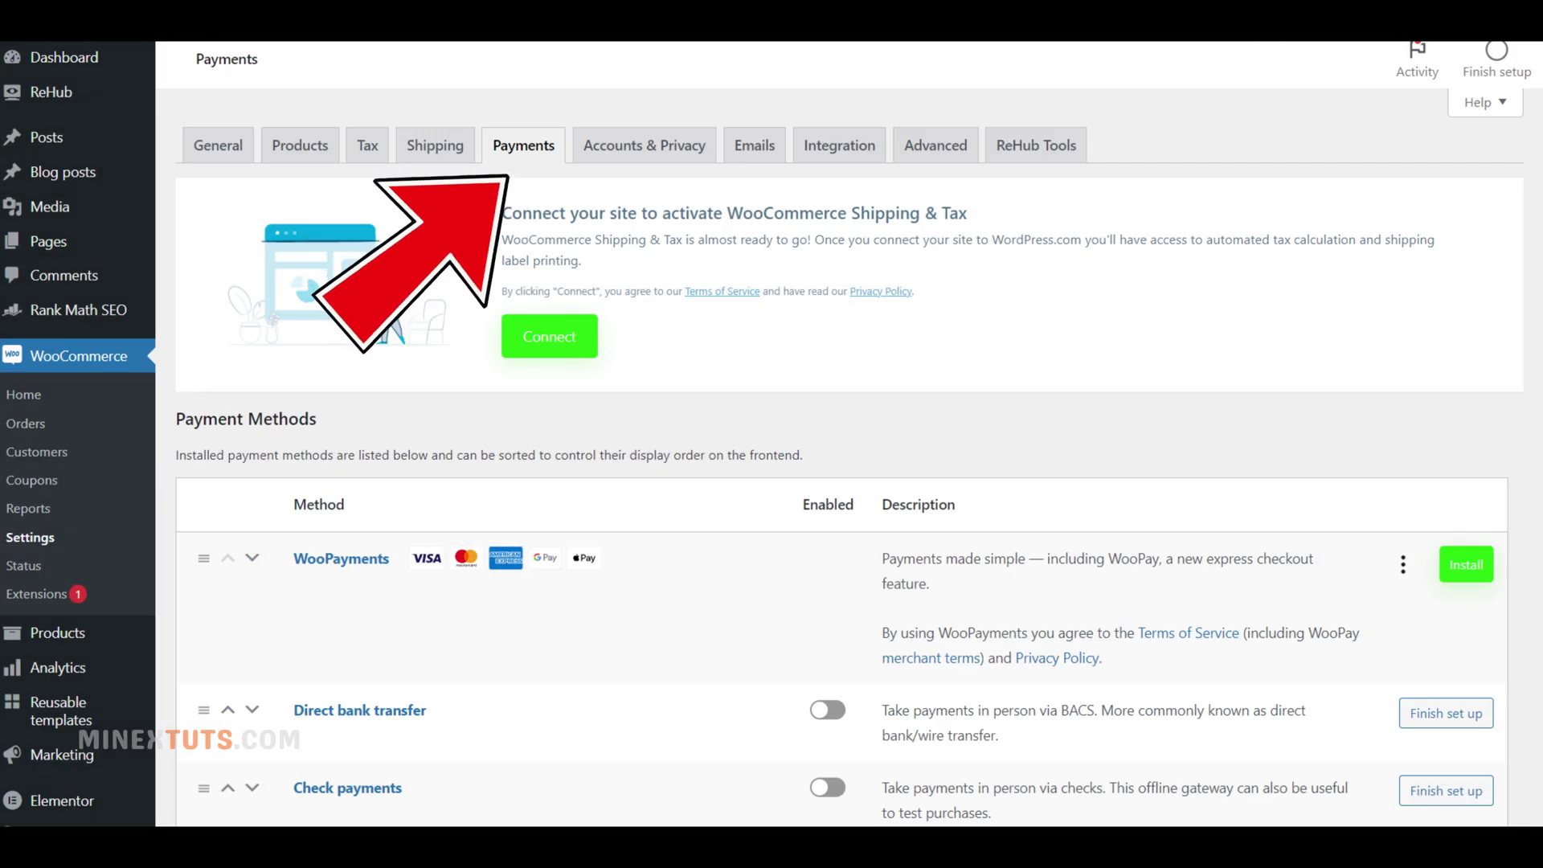
scroll(771, 434, down, 5)
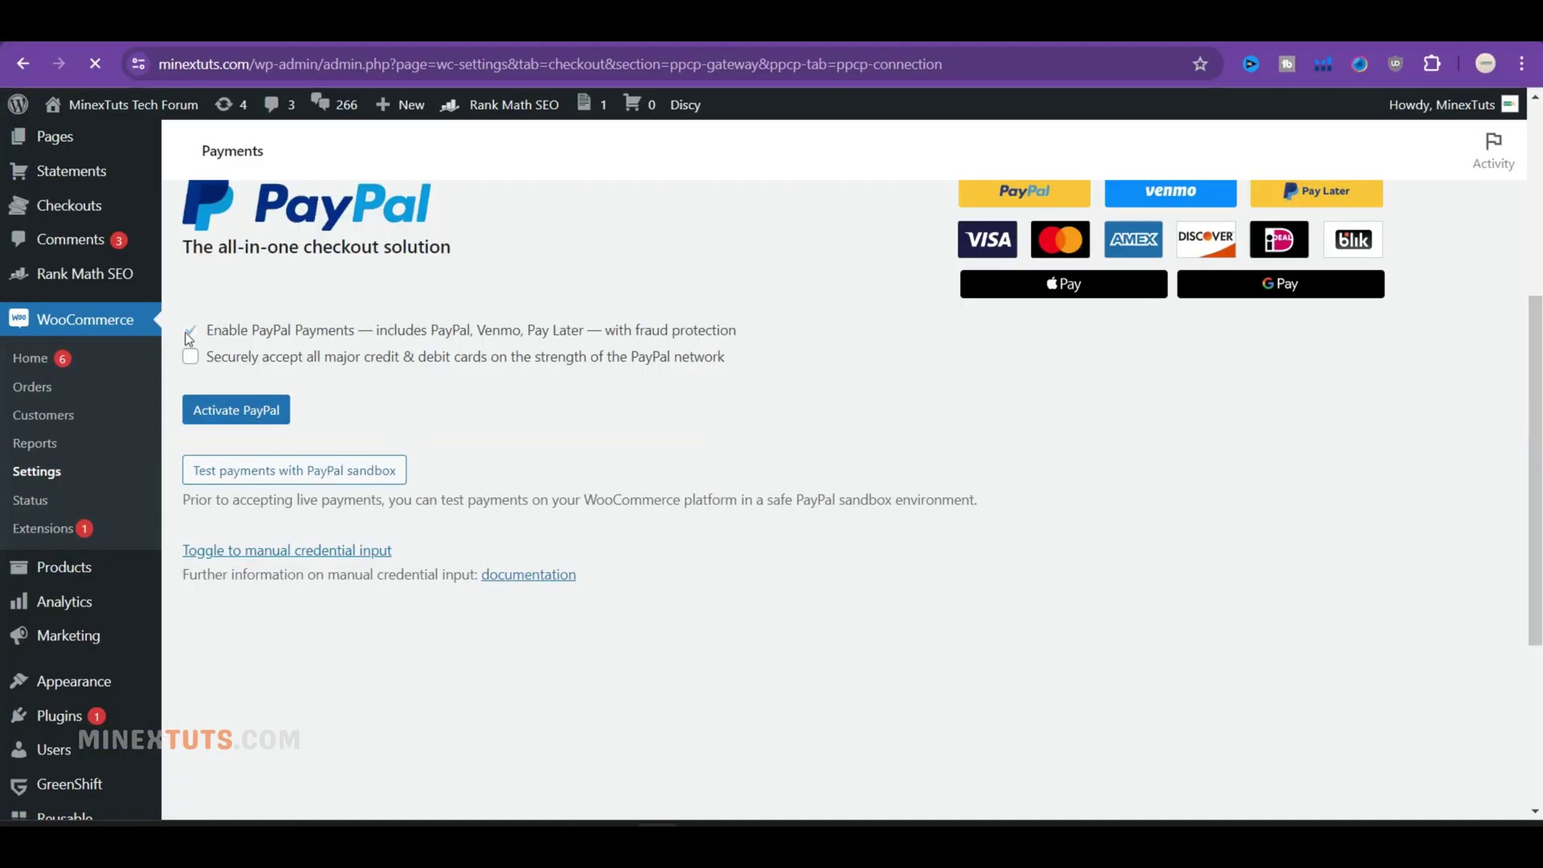
- Tick 'Securely accept all major credit & debit cards' in the PayPal settings
click(191, 357)
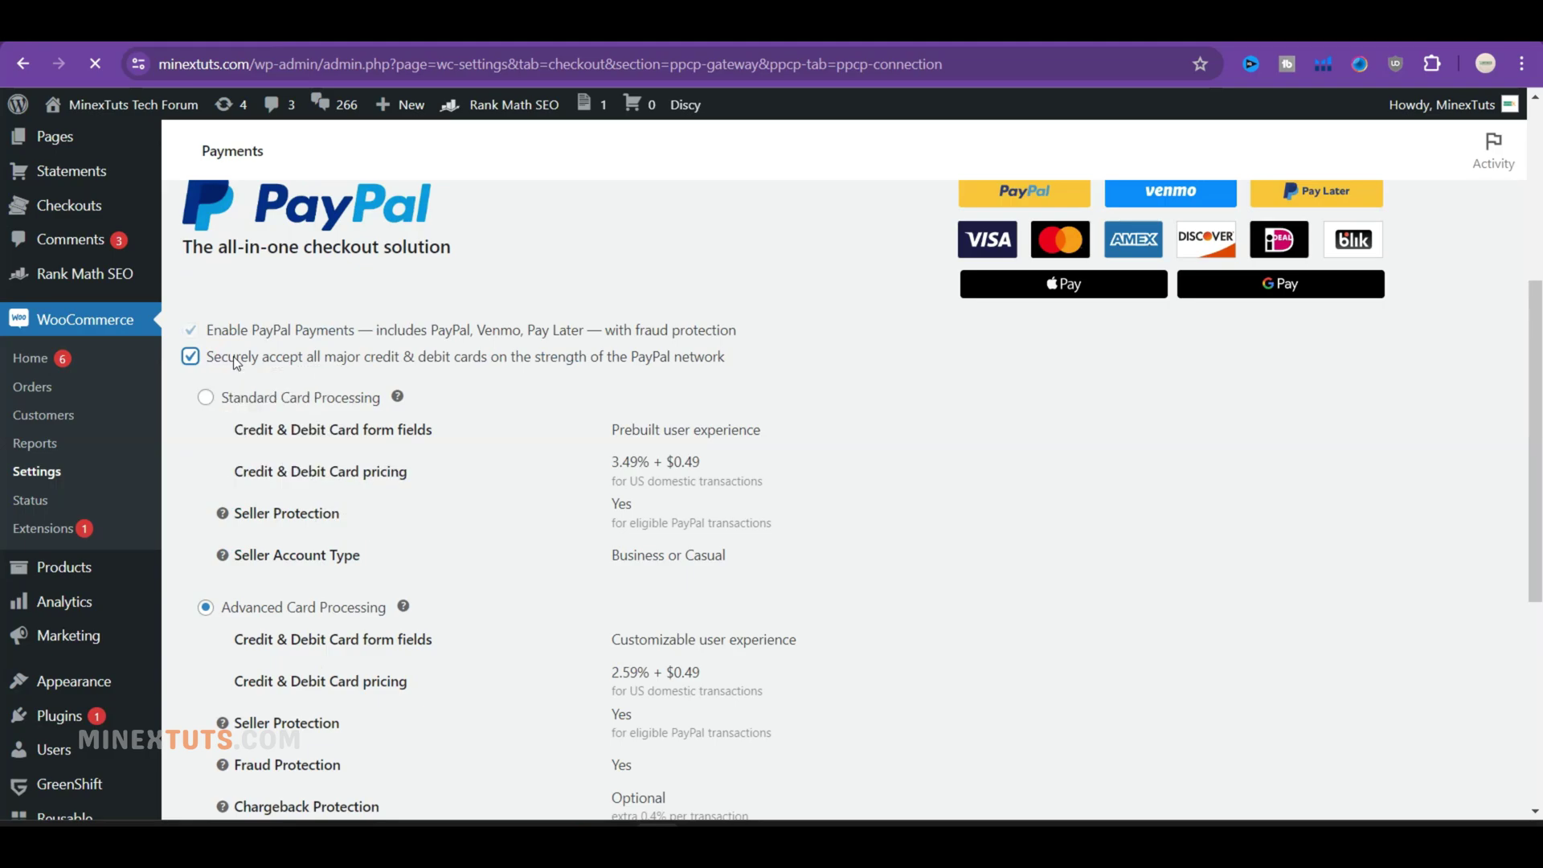
scroll(238, 361, down, 4)
scroll(238, 360, up, 3)
scroll(468, 559, up, 2)
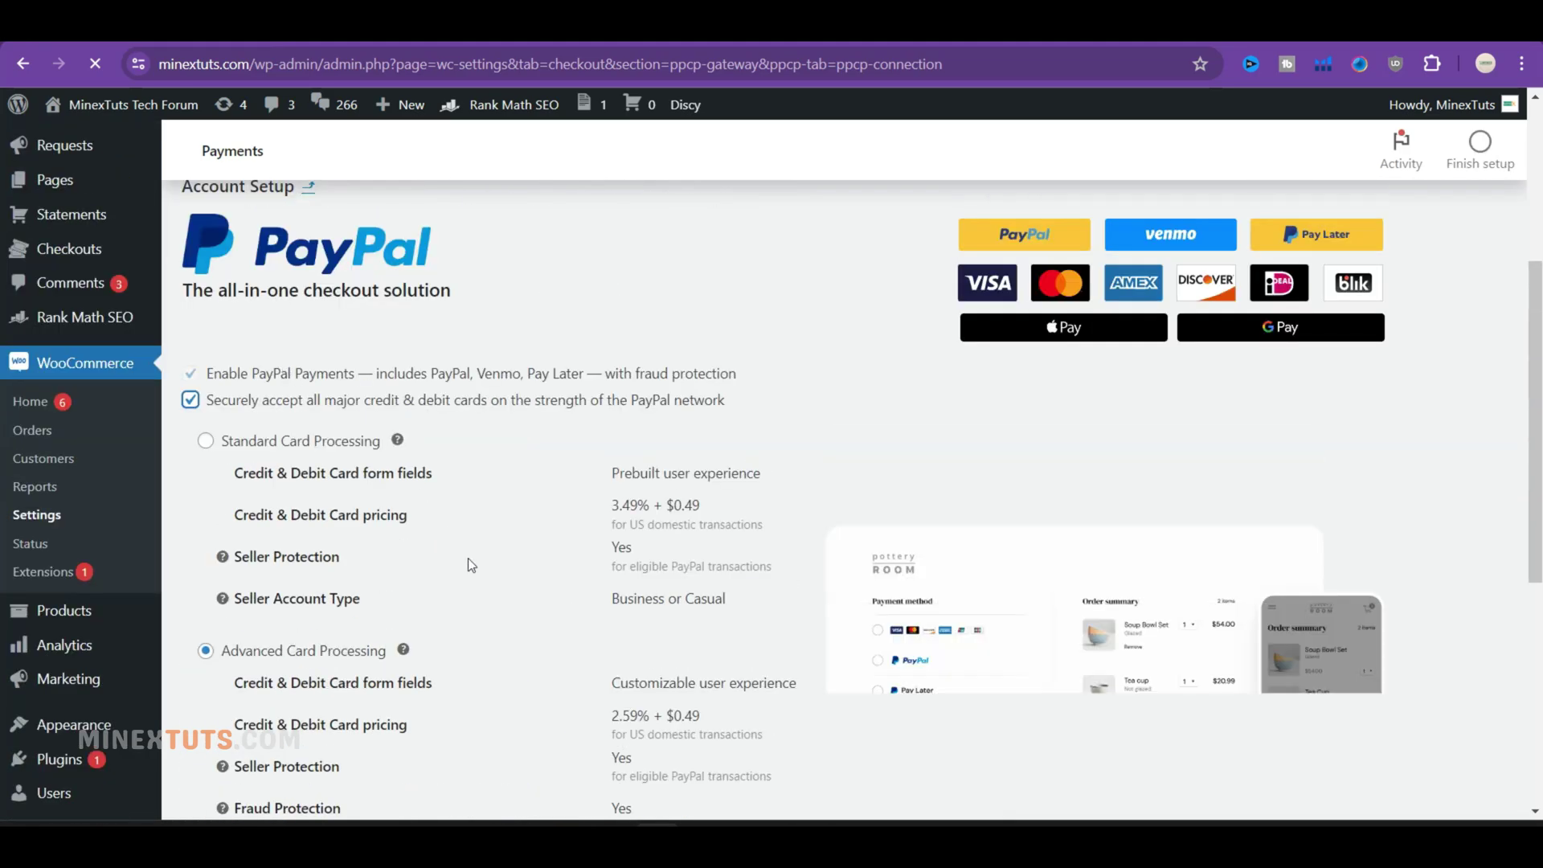
scroll(470, 558, down, 2)
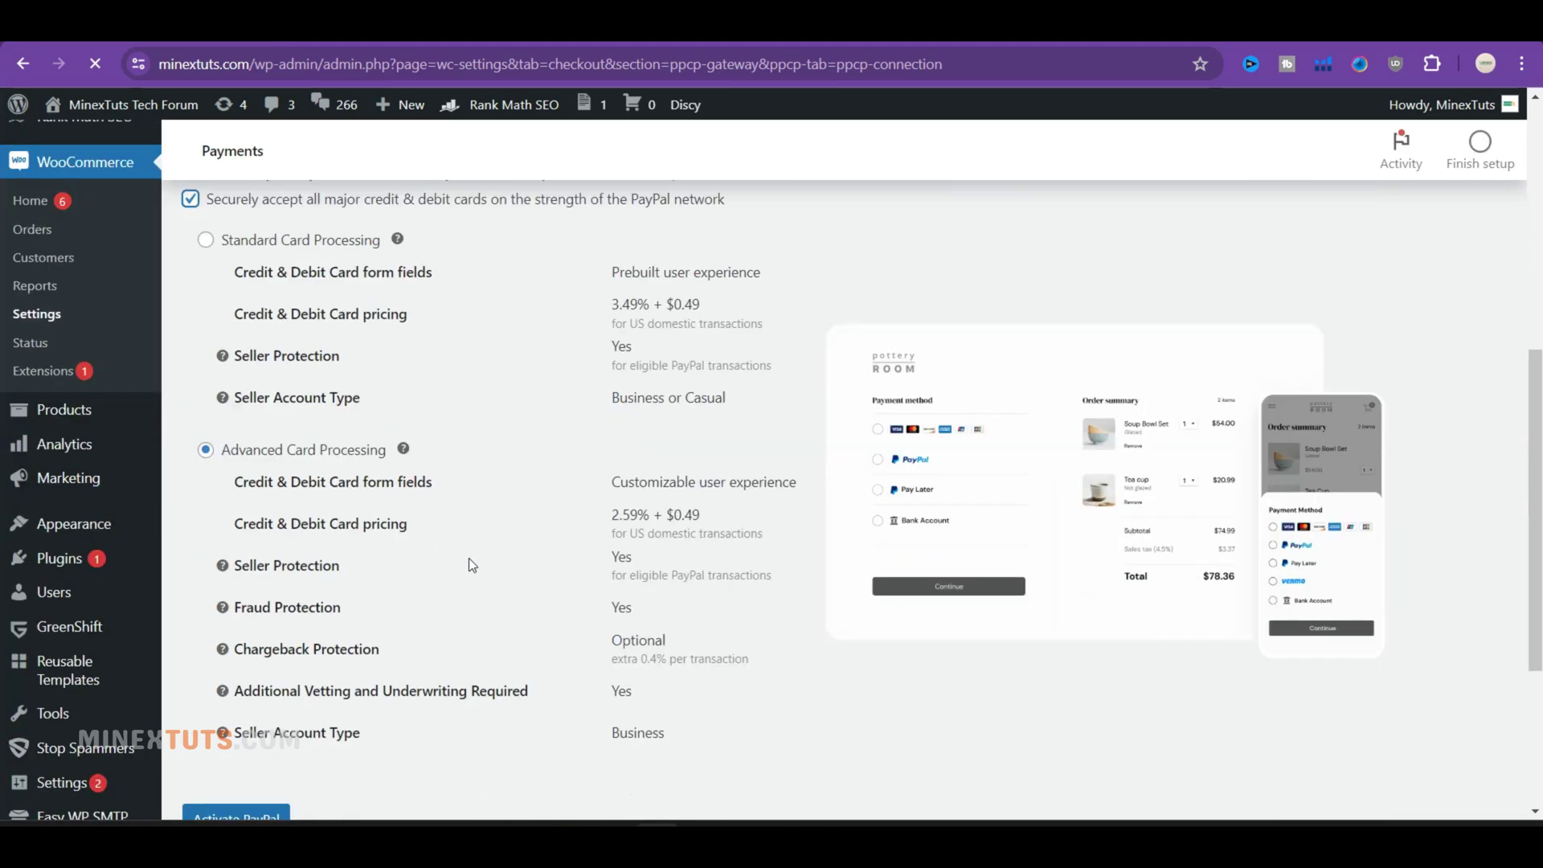
scroll(469, 558, down, 2)
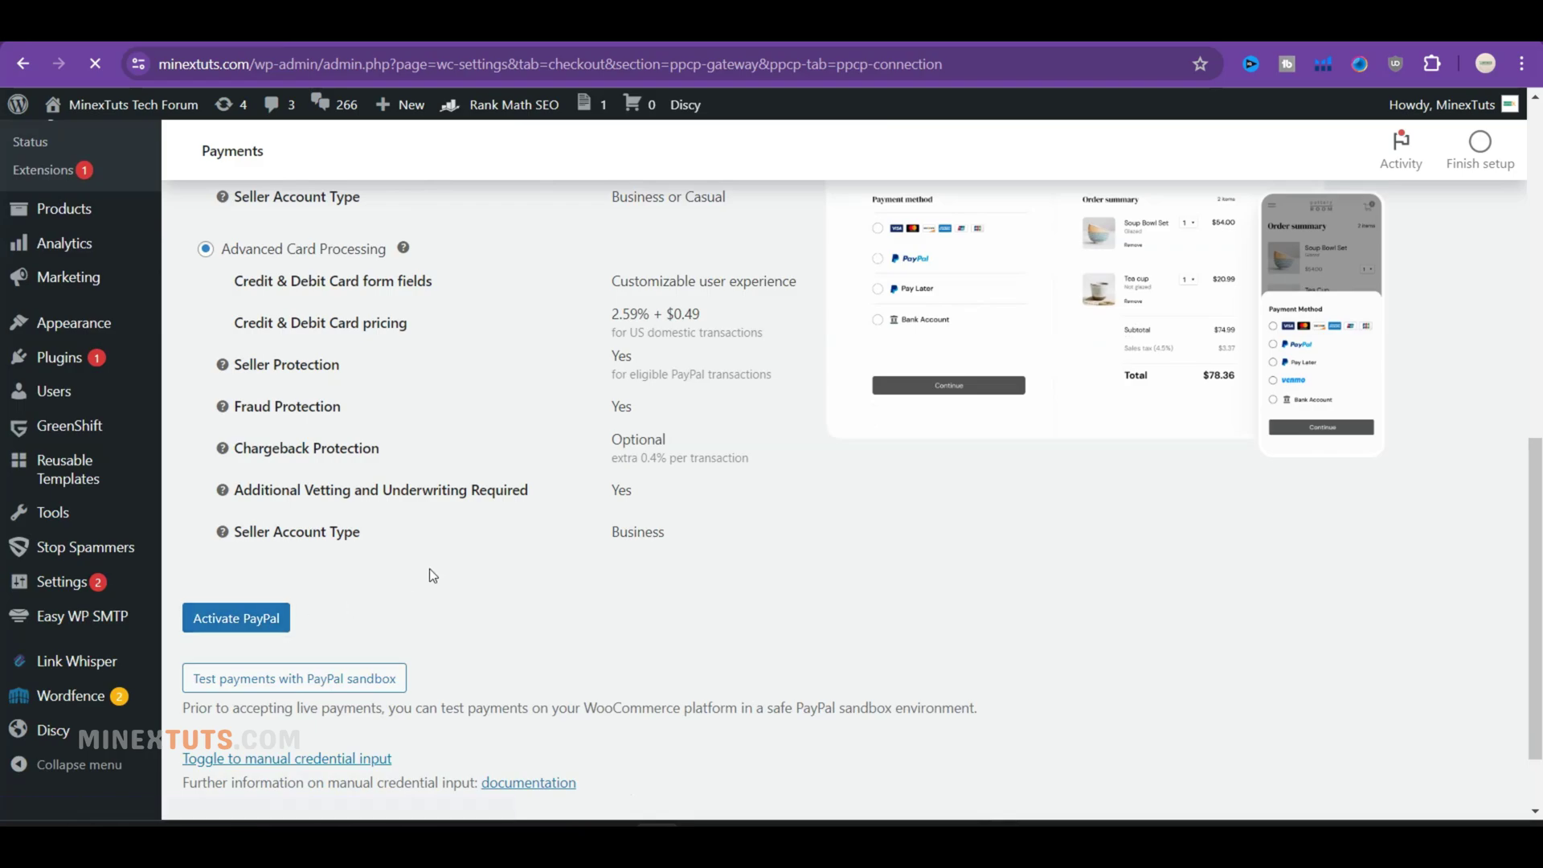
scroll(429, 569, up, 3)
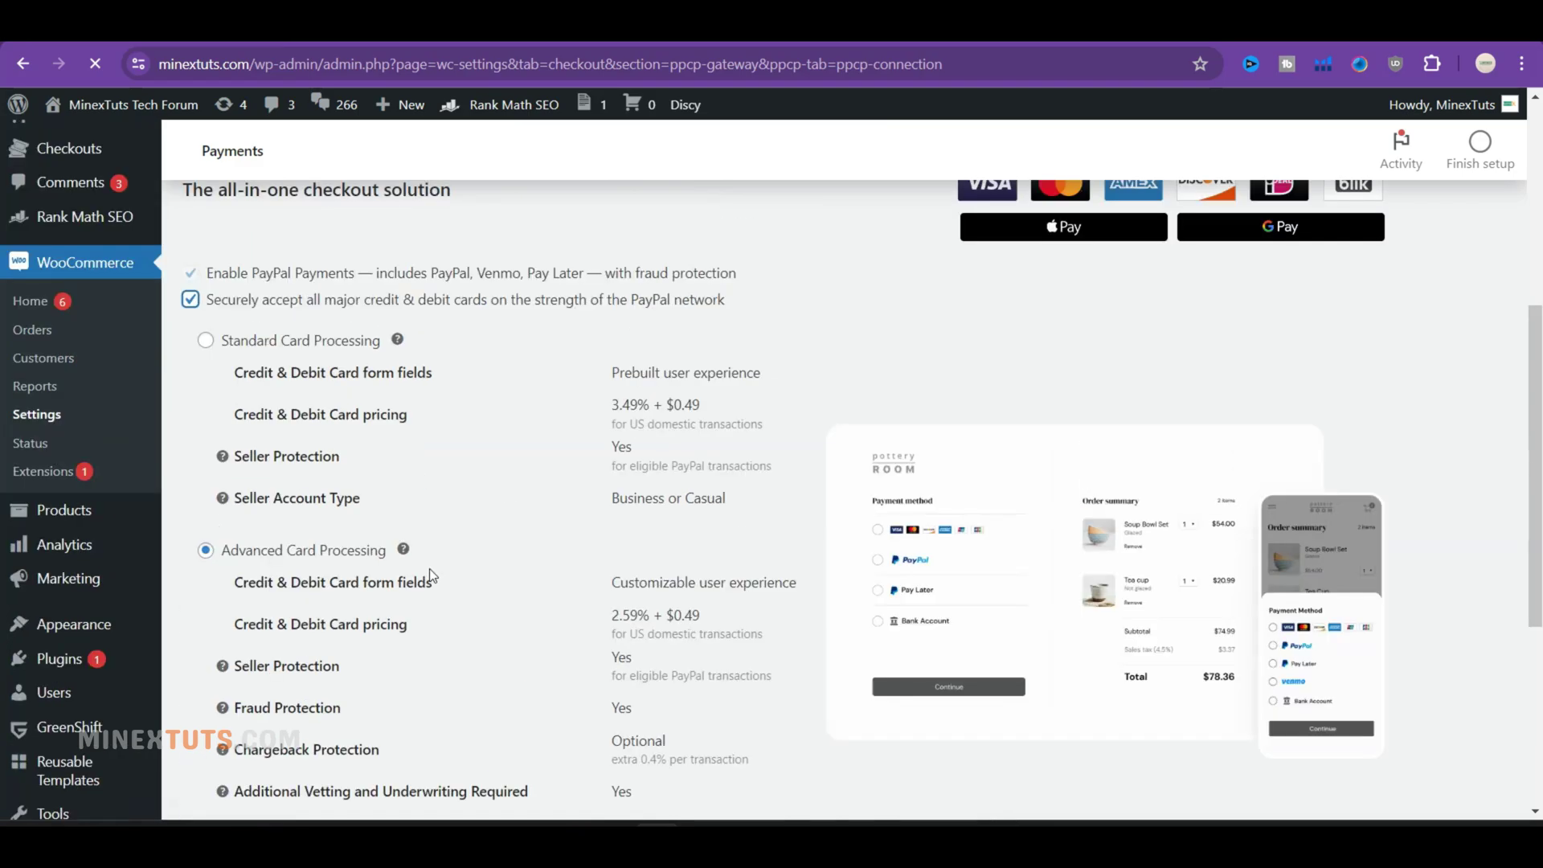
scroll(429, 568, down, 2)
scroll(430, 568, up, 3)
scroll(430, 568, down, 5)
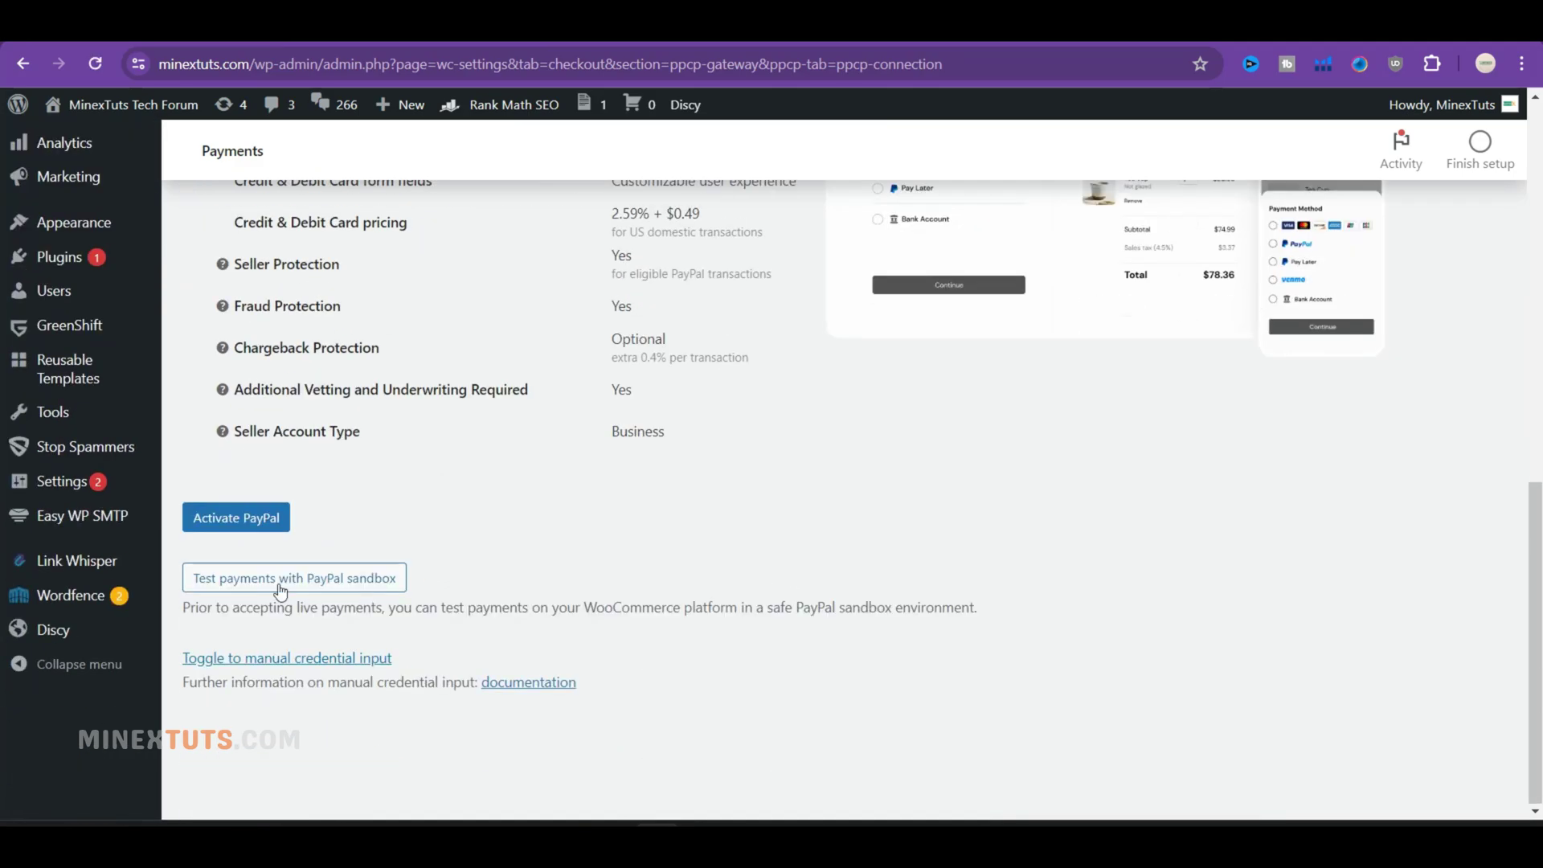
- Start the Activate PayPal connection, then go to the Standard Payments settings
click(235, 517)
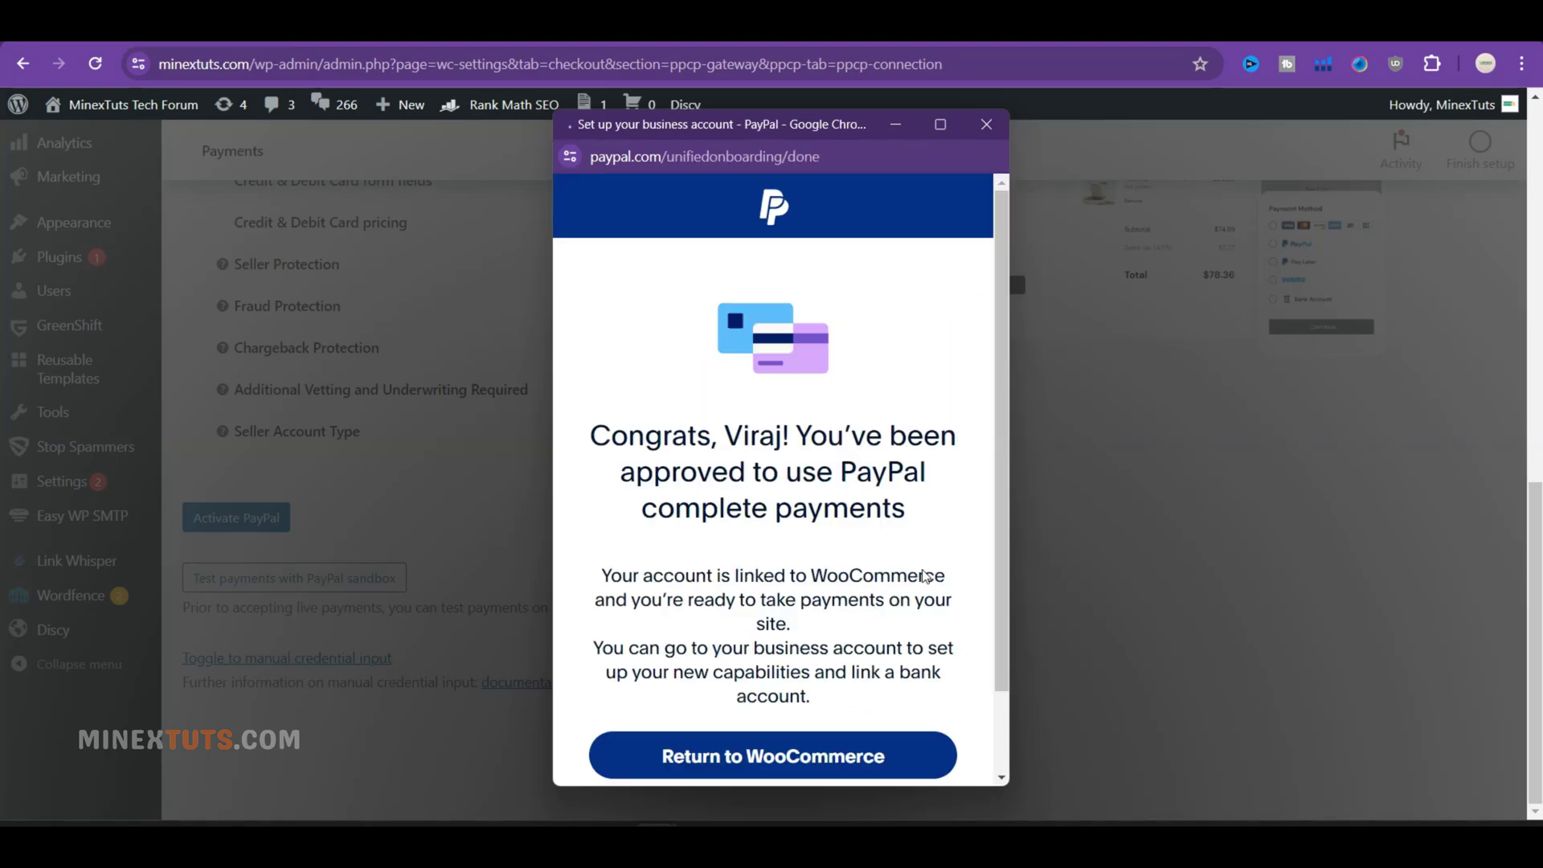
scroll(783, 513, down, 3)
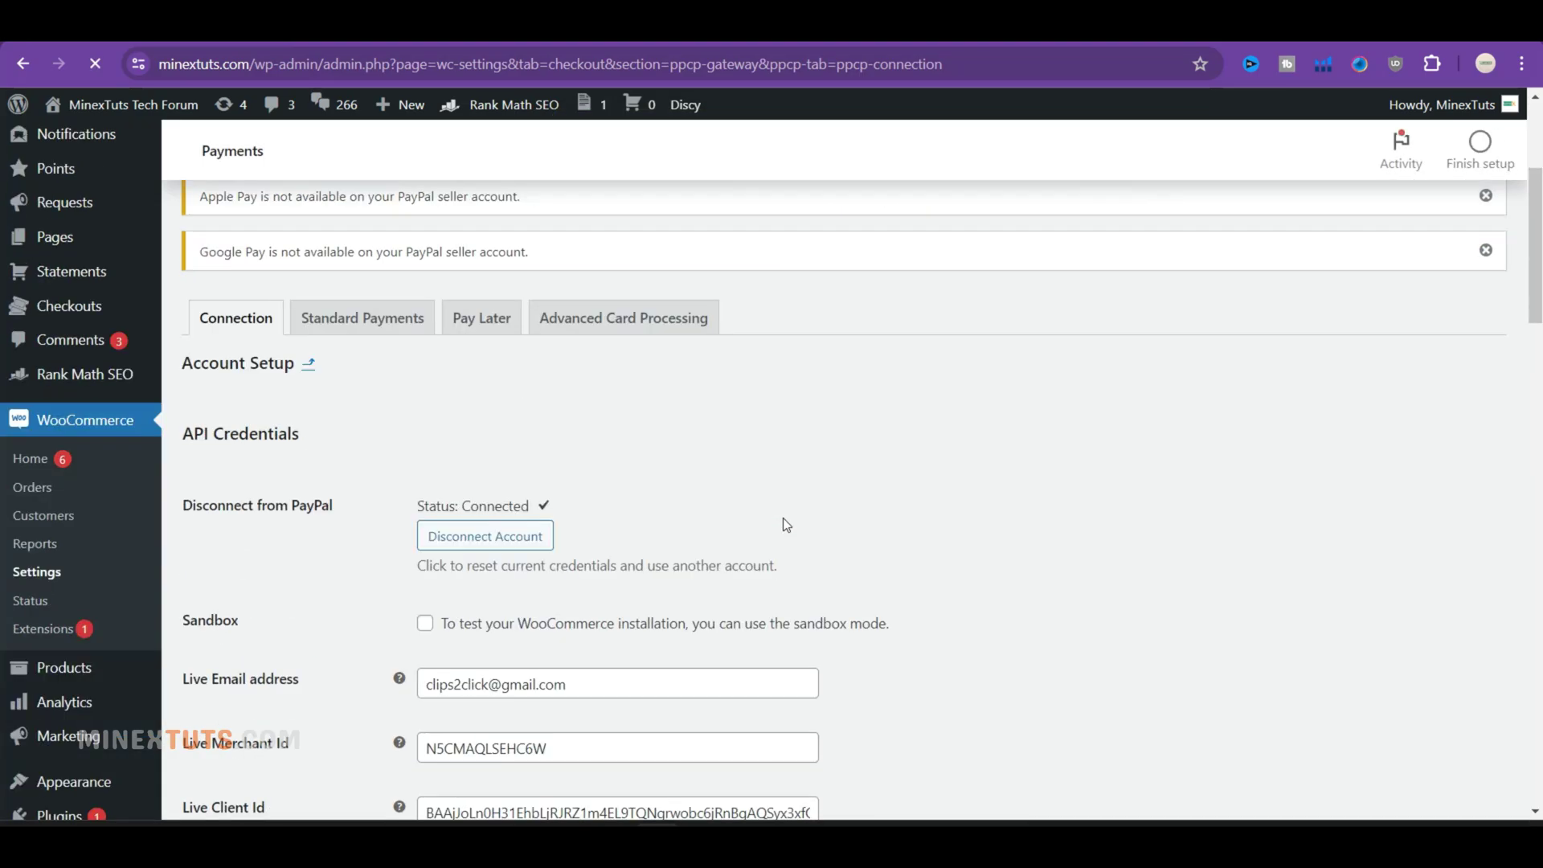
click(630, 366)
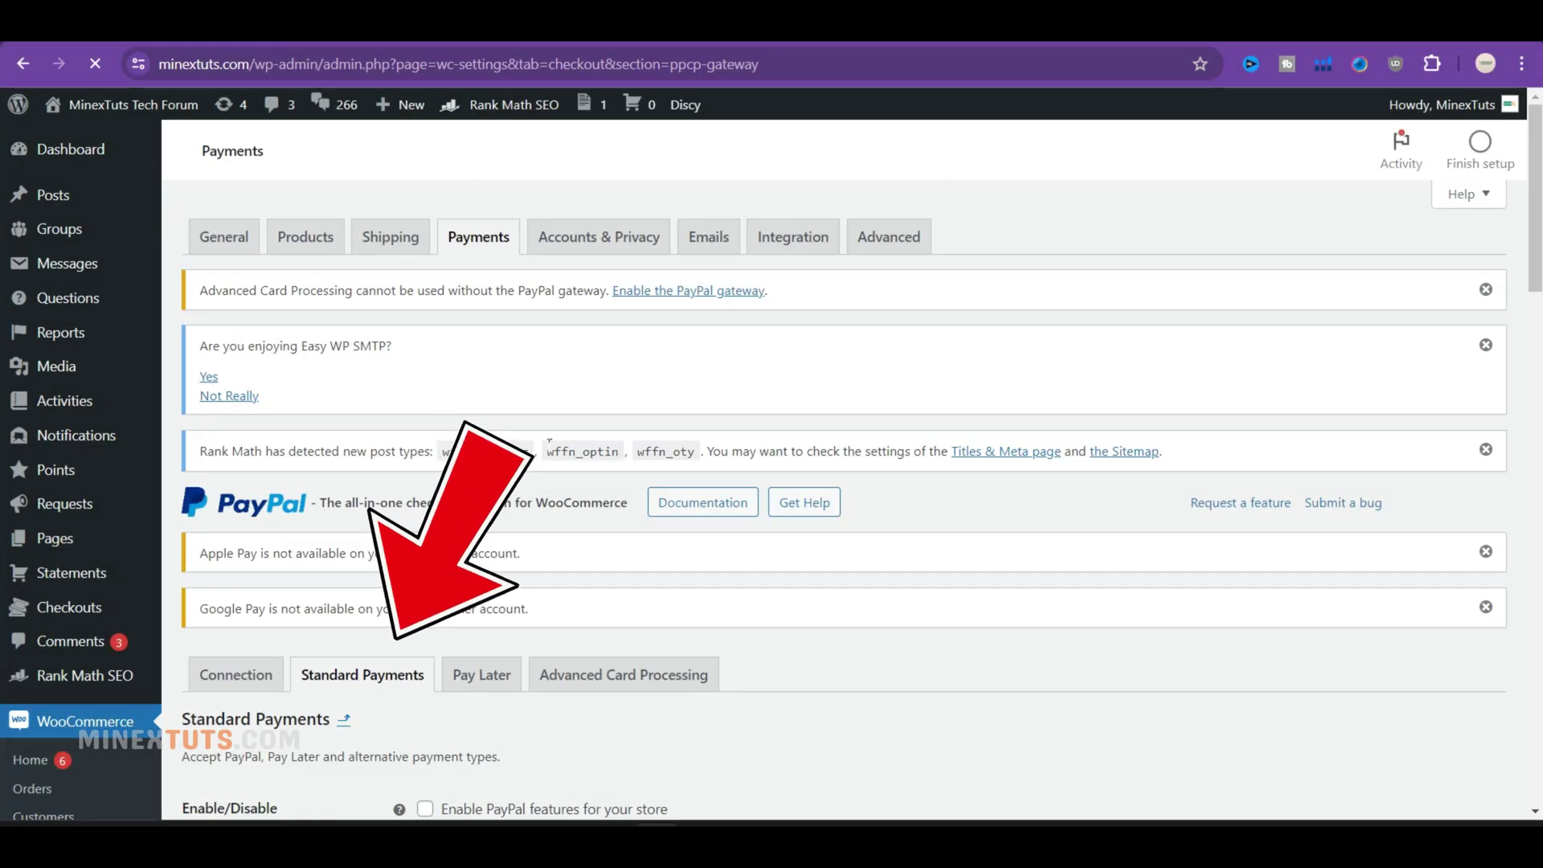
scroll(438, 411, down, 3)
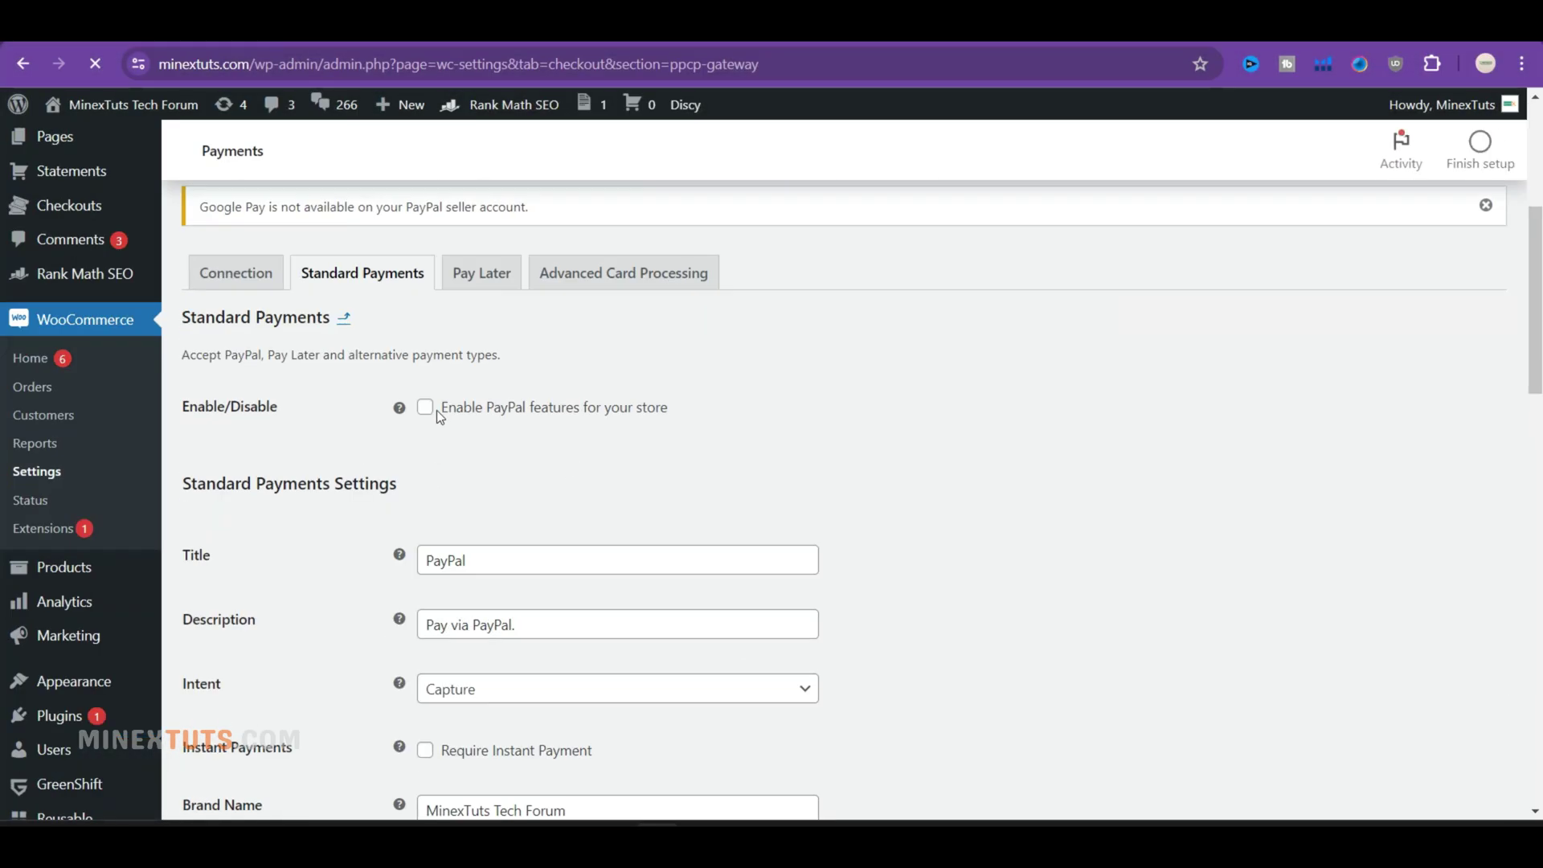
scroll(541, 511, down, 5)
scroll(542, 512, down, 10)
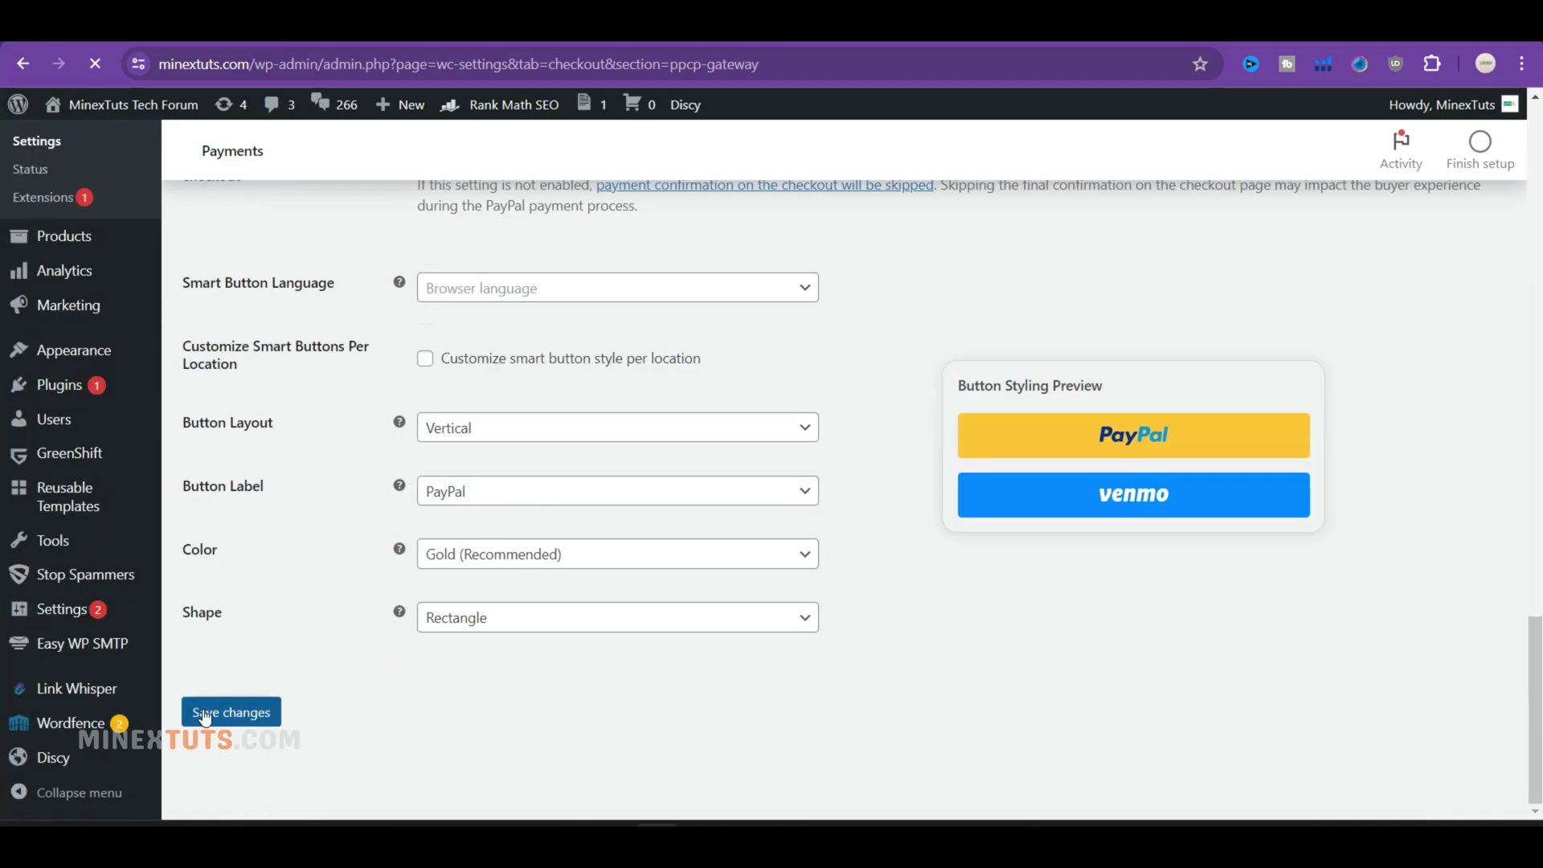
scroll(393, 652, up, 10)
scroll(393, 652, up, 2)
scroll(393, 652, up, 4)
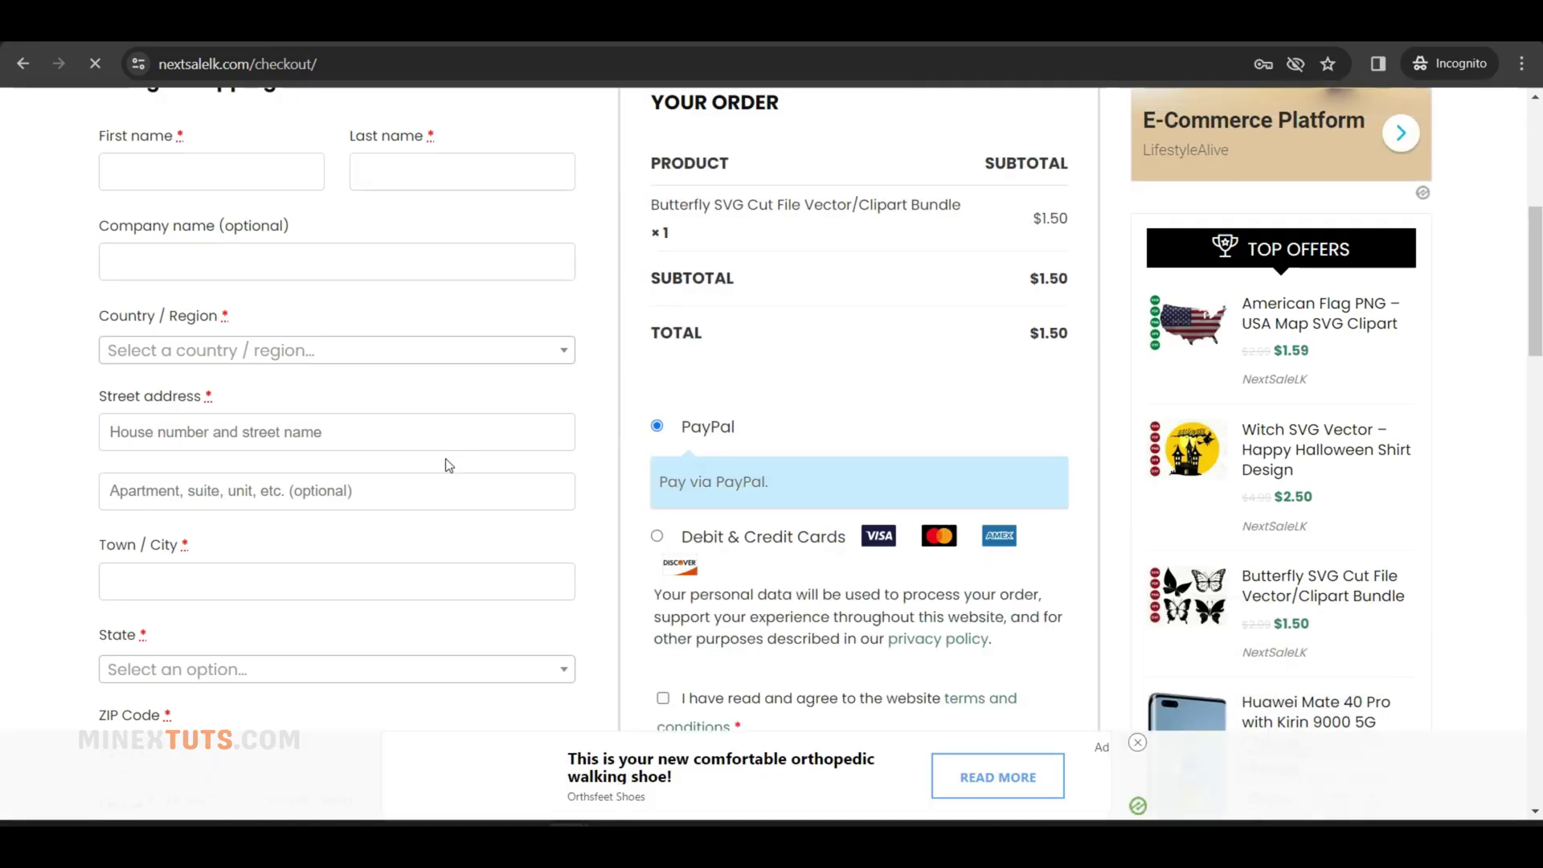
scroll(447, 466, down, 2)
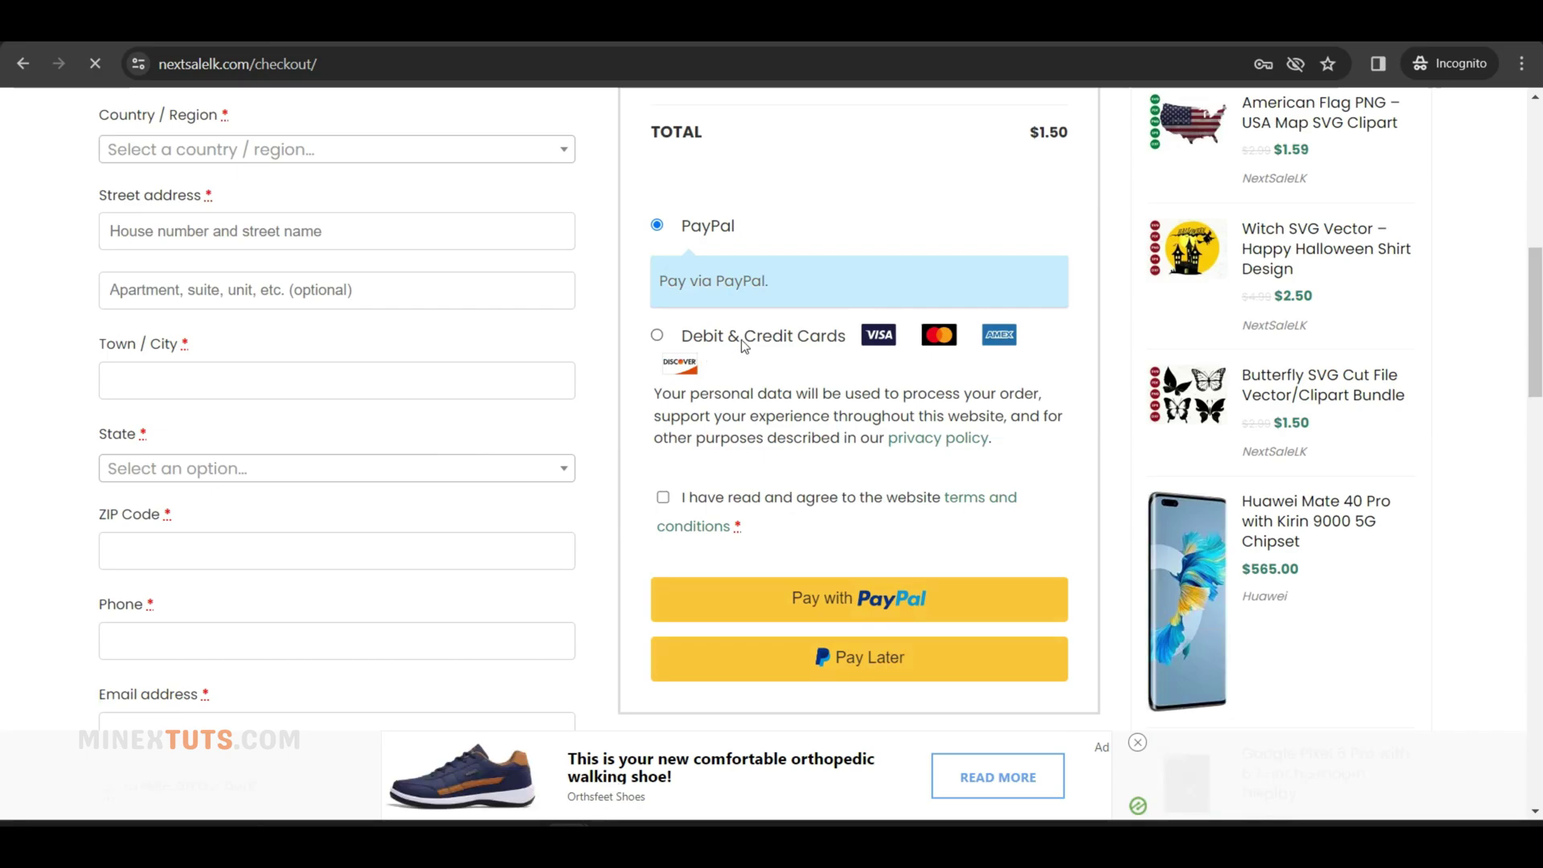
- Select Debit & Credit Cards and try the Card number, Expiry and CVV fields
click(658, 336)
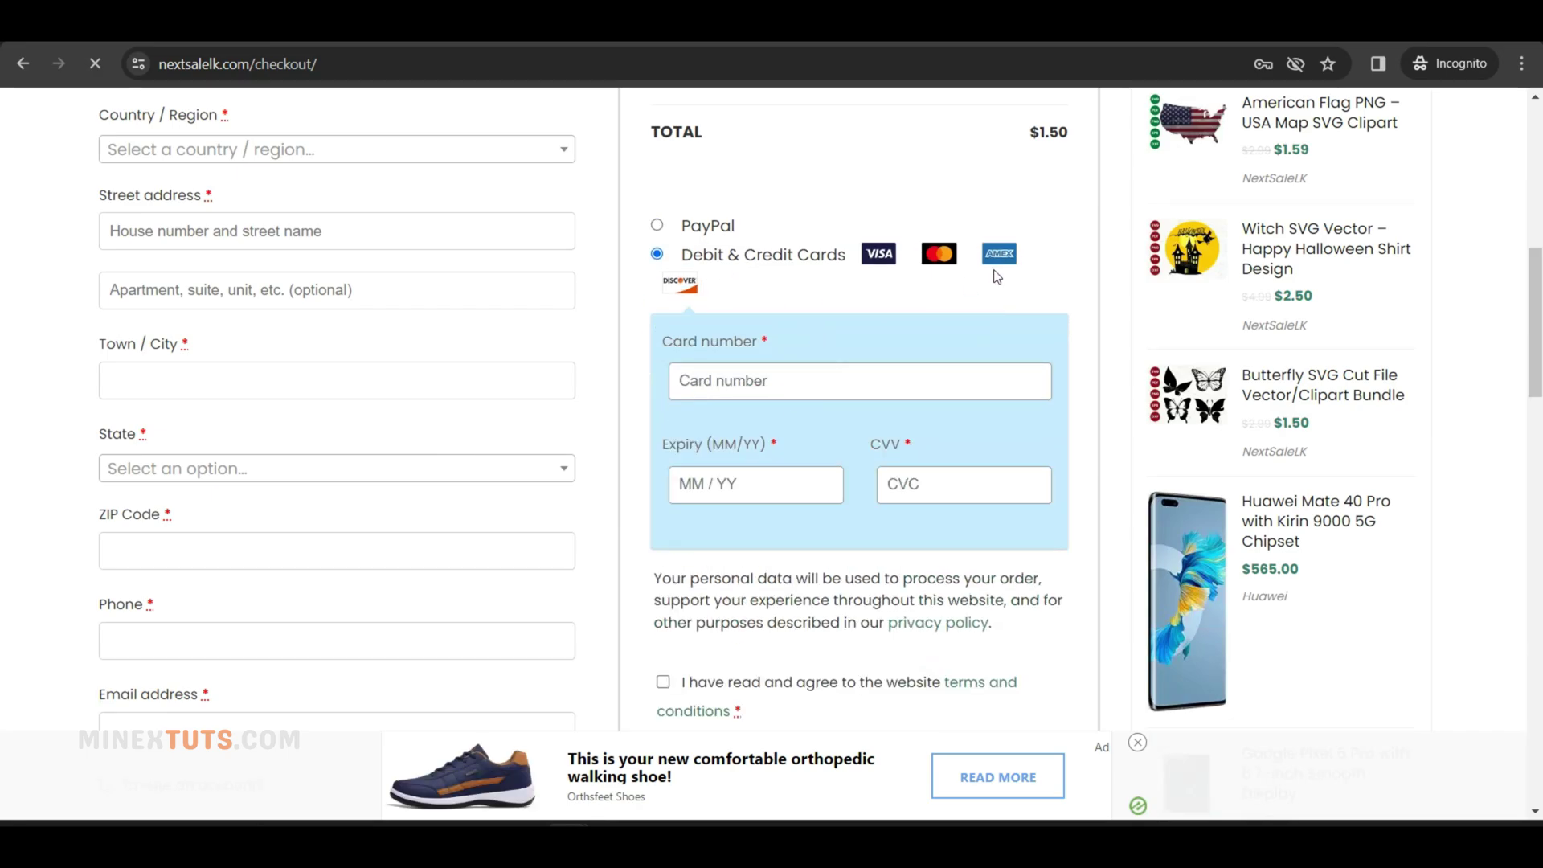
click(760, 382)
click(765, 483)
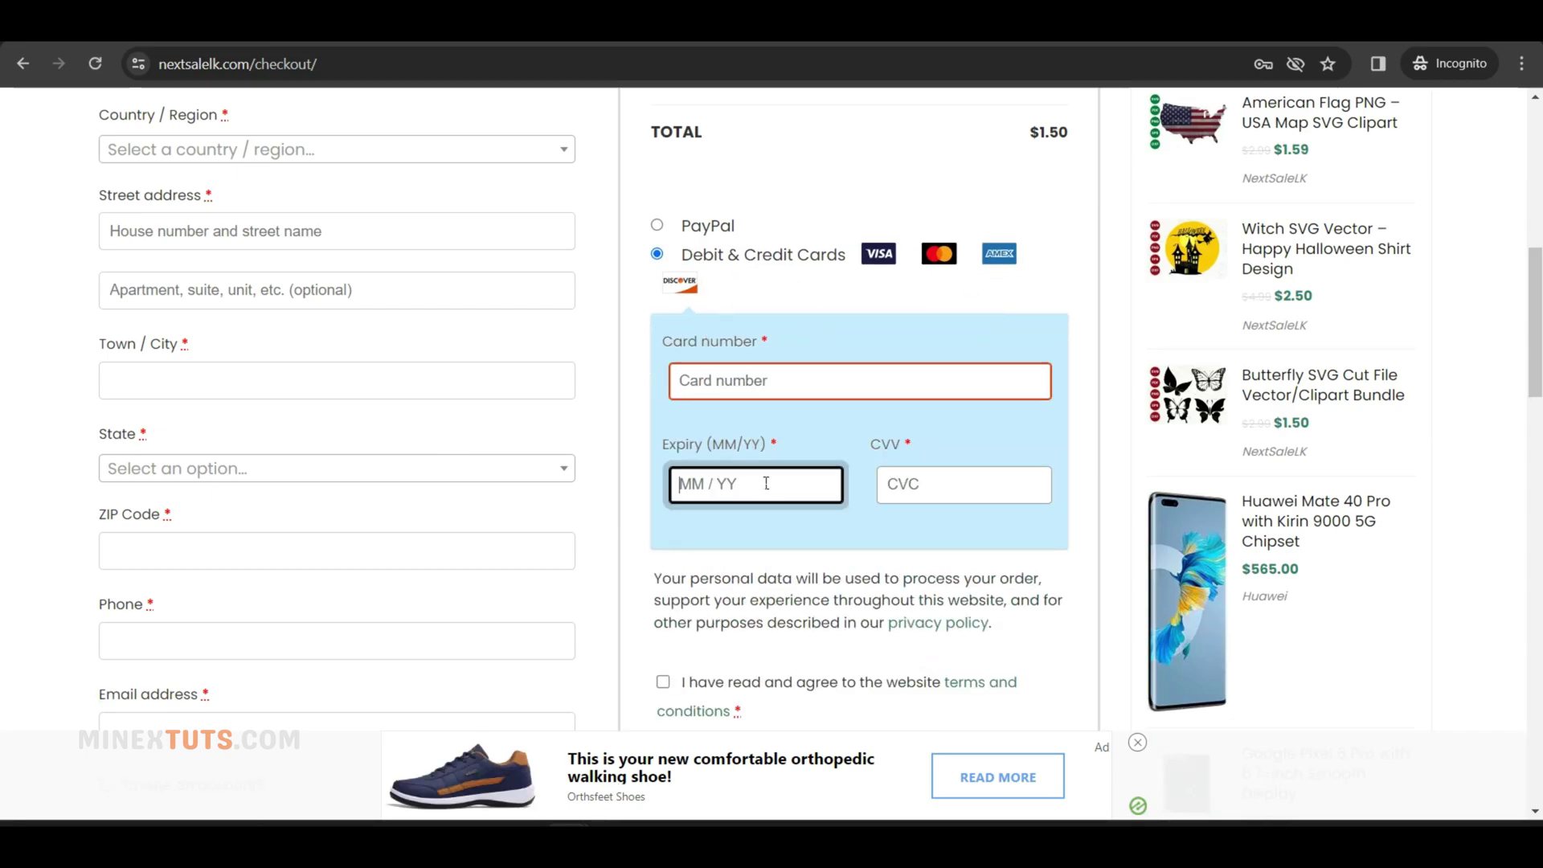
click(896, 489)
scroll(771, 579, down, 3)
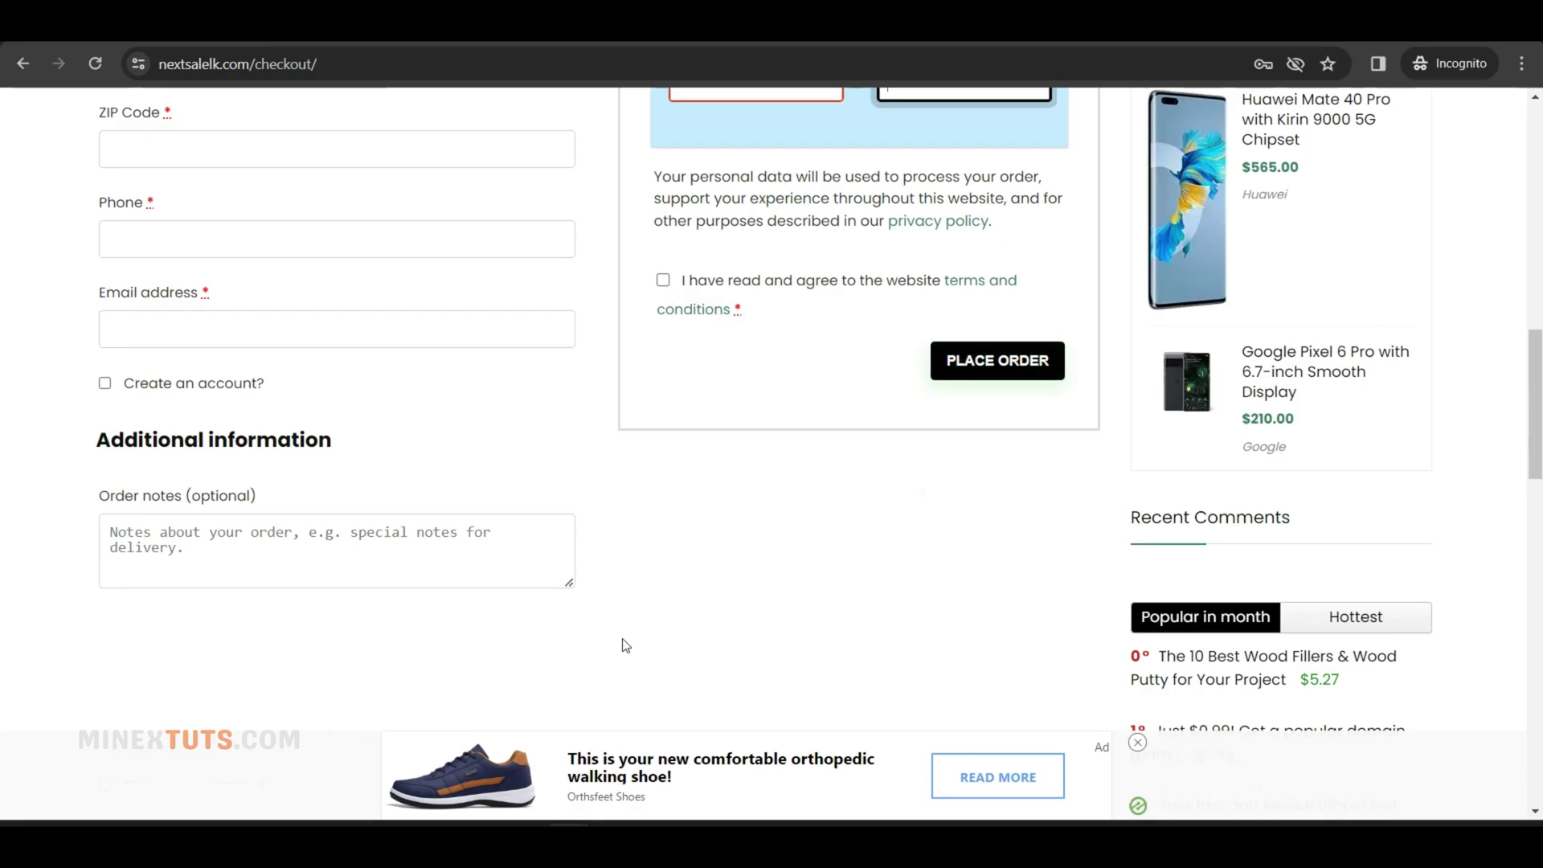